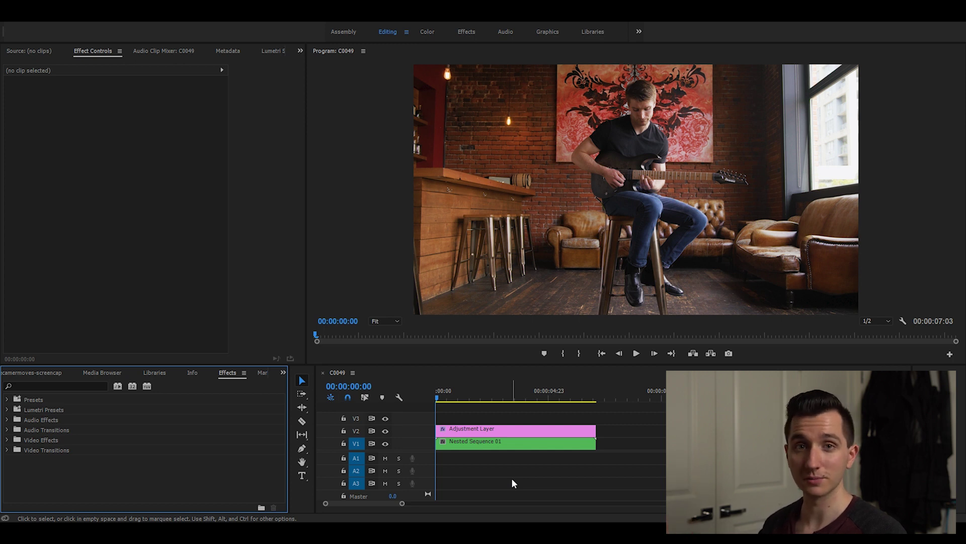
Select Nested Sequence 01 and start its Scale animation with a keyframe of 100 at 00:00:00:00.
left_click(488, 446)
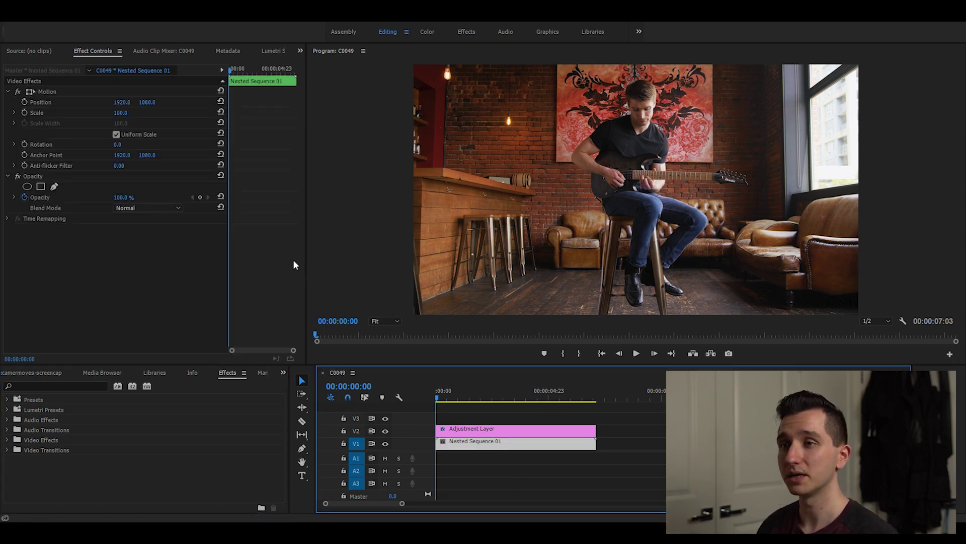
left_click(89, 51)
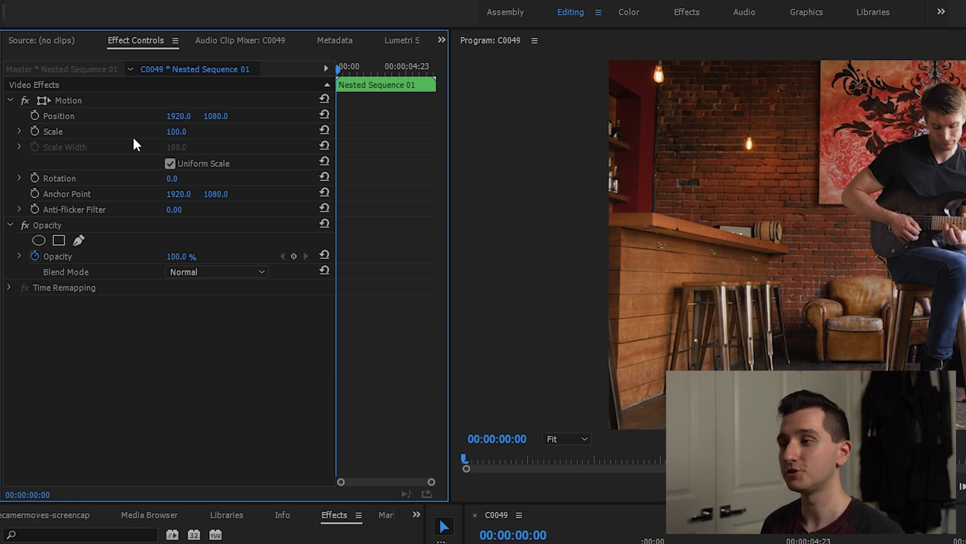
left_click(132, 135)
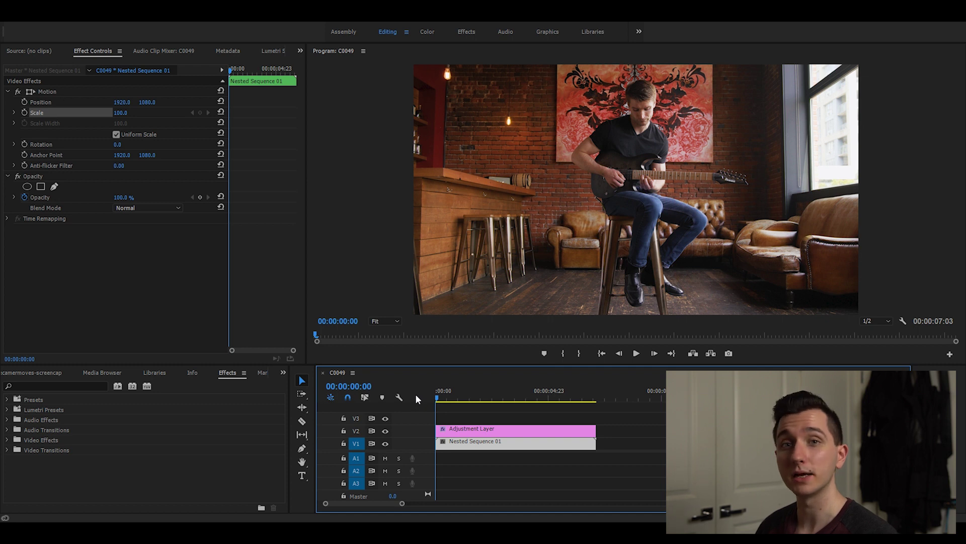
left_click_drag(488, 402, 458, 405)
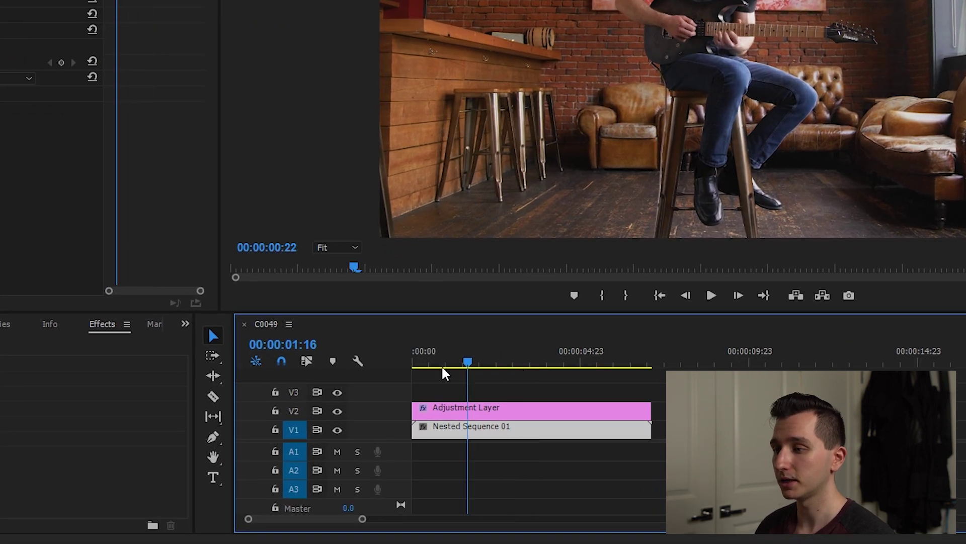
left_click_drag(445, 372, 413, 367)
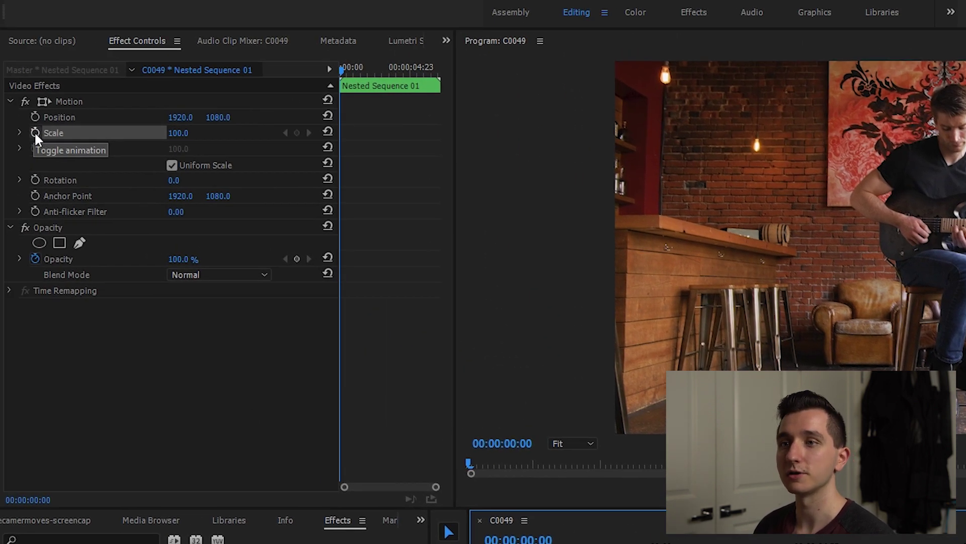
left_click(35, 132)
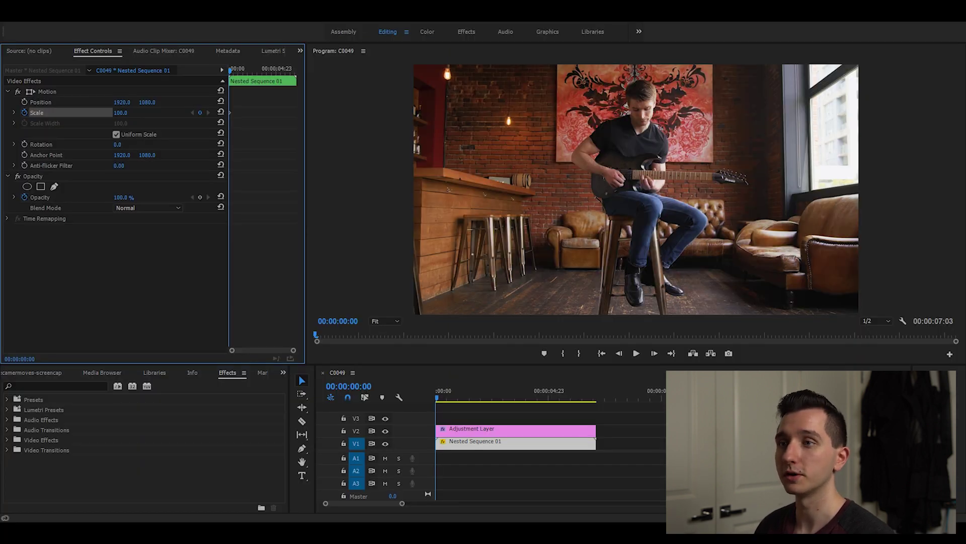
left_click_drag(181, 133, 166, 112)
left_click(124, 112)
type("1")
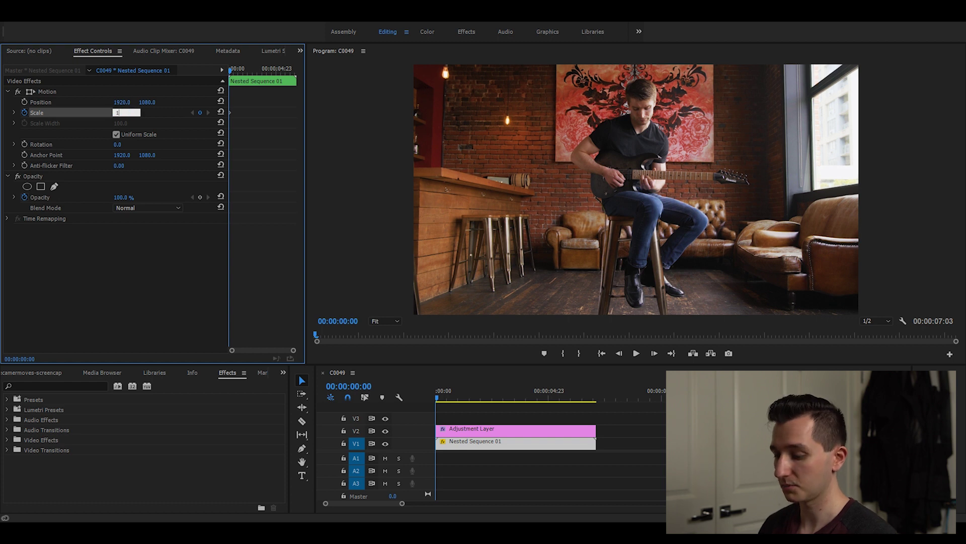
type("00")
key("Return")
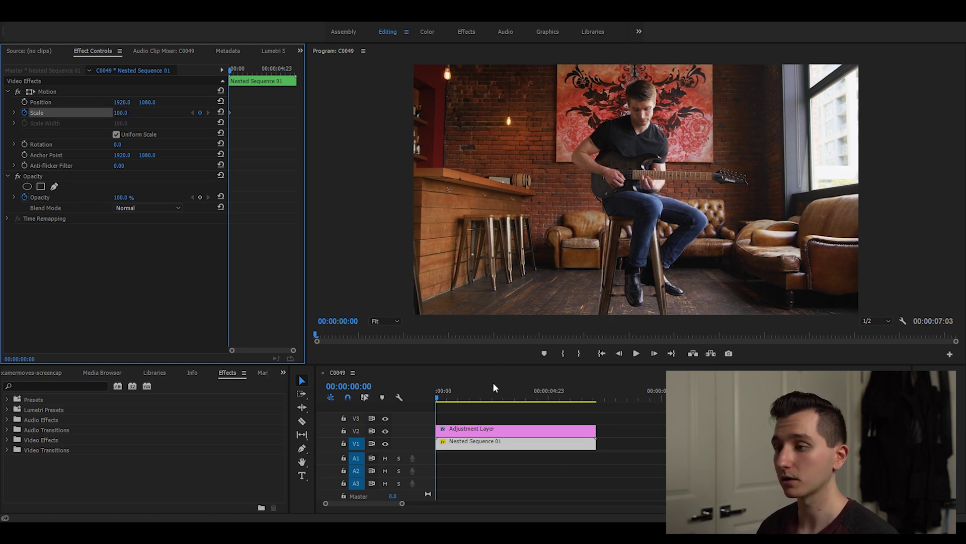
Add a Scale keyframe of 109 at 00:00:07:02 and play the zoom-in from the start.
left_click_drag(442, 397, 597, 402)
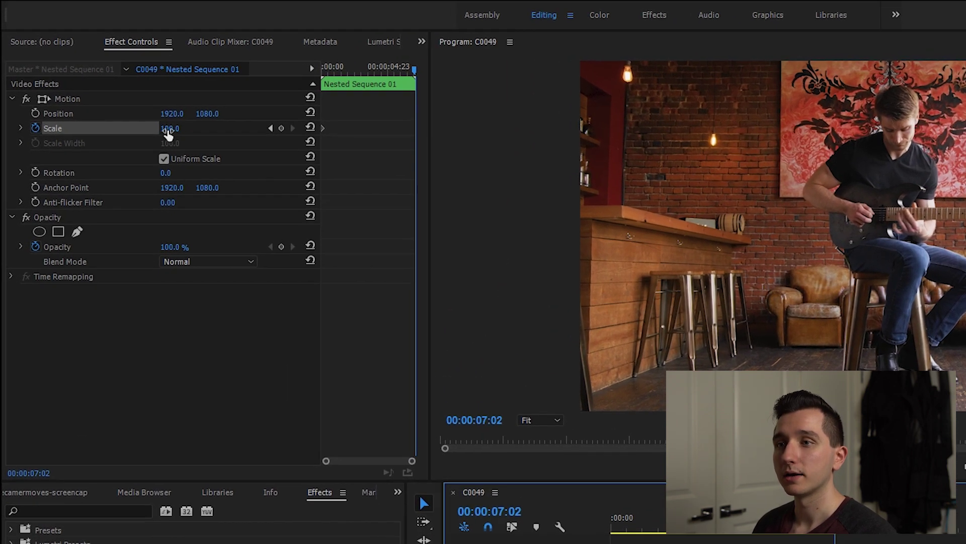
left_click(282, 128)
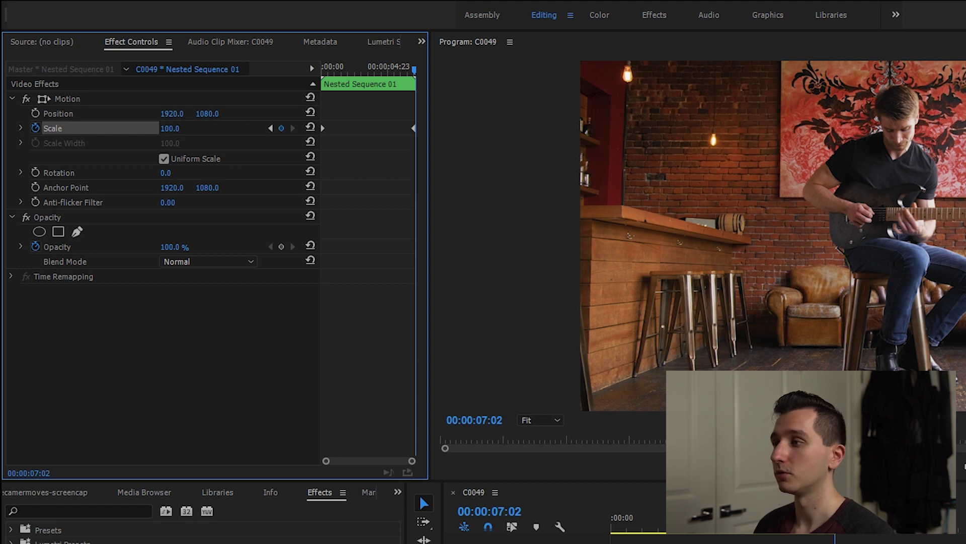
left_click_drag(170, 129, 172, 128)
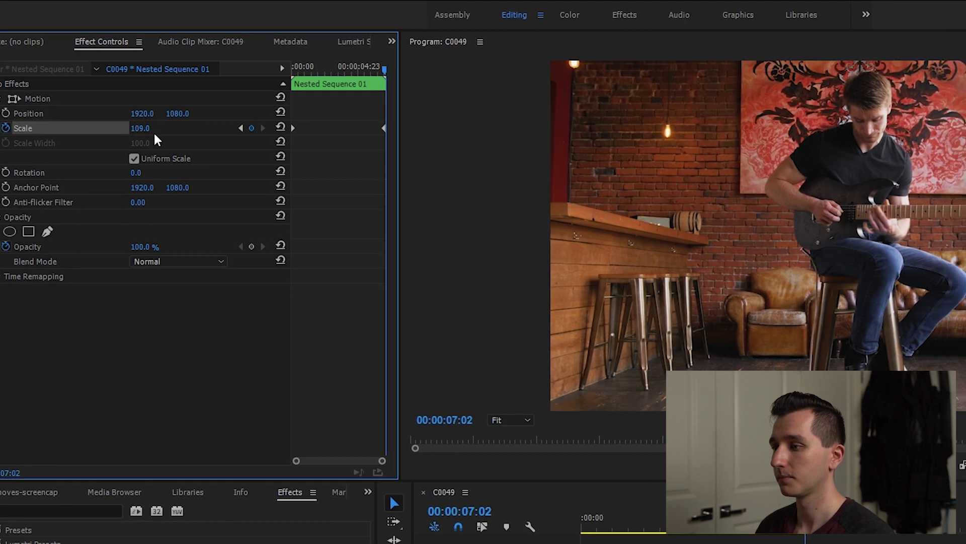
key("Home")
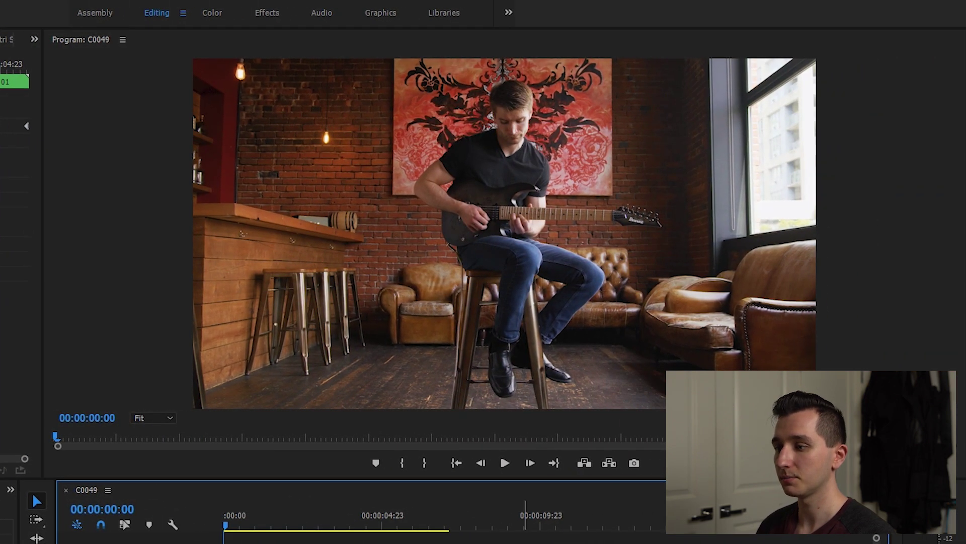
key("space")
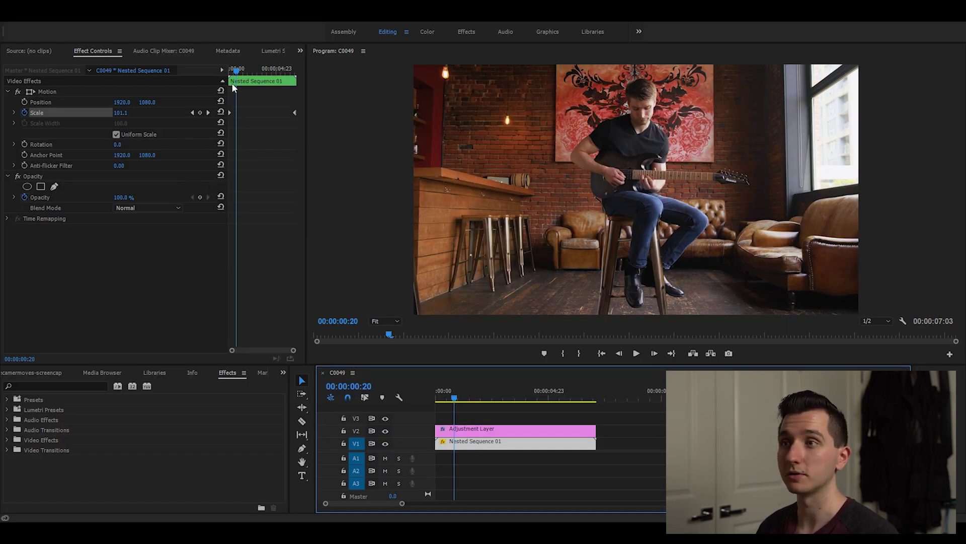
Go back to the first Scale keyframe at 00:00:00:00 and set its value to 115.
left_click_drag(459, 396, 413, 396)
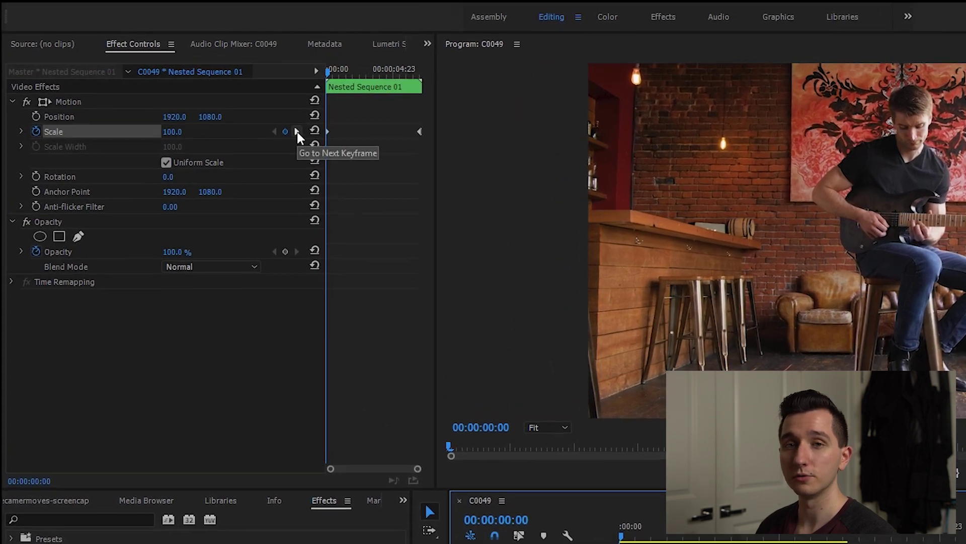
left_click(208, 112)
left_click(288, 135)
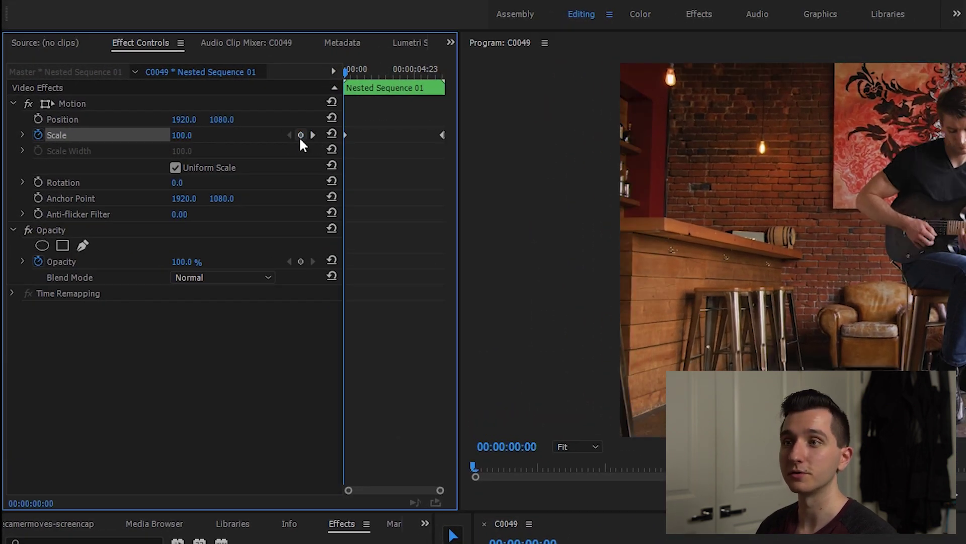
left_click(311, 135)
left_click(289, 134)
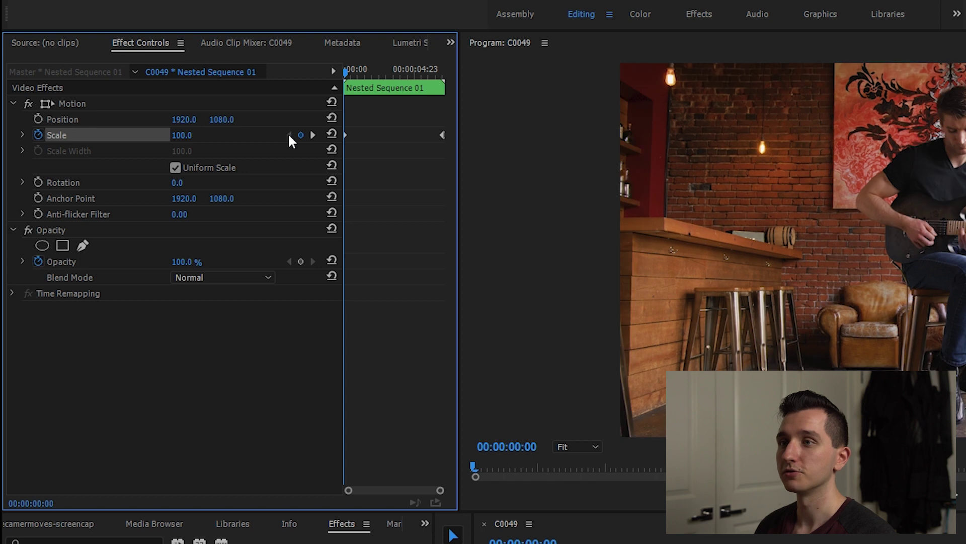
left_click(191, 134)
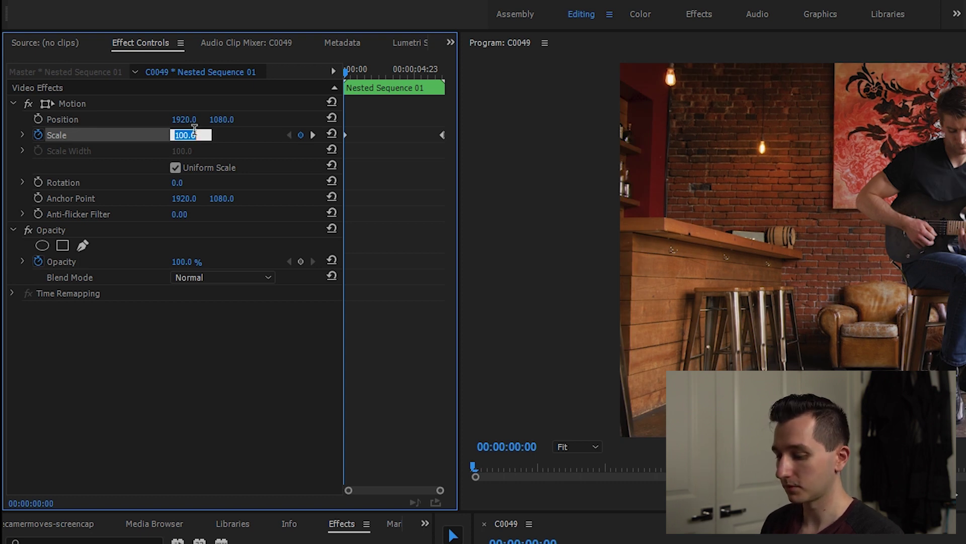
type("115")
key("Return")
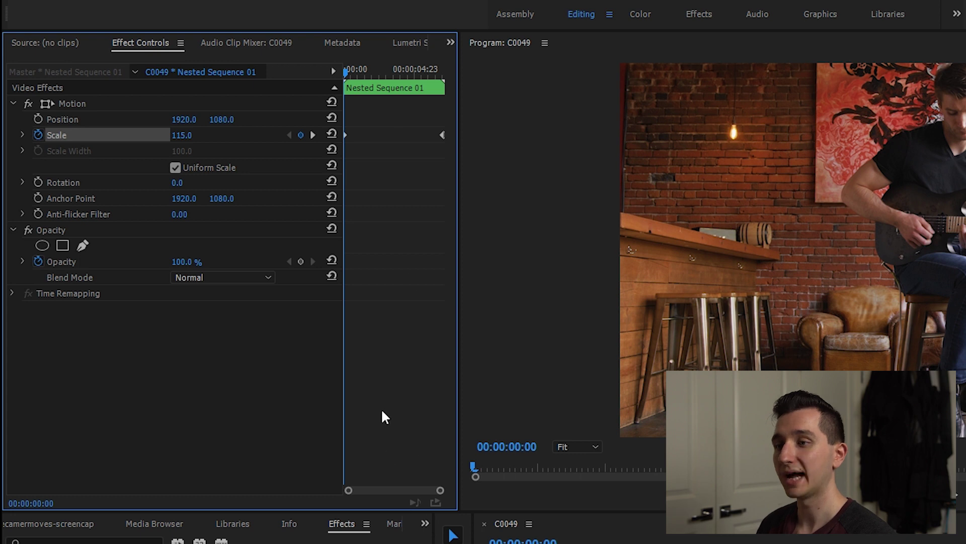
Set the last Scale keyframe at 00:00:07:02 to 100 and return the playhead to the first frame.
left_click(312, 135)
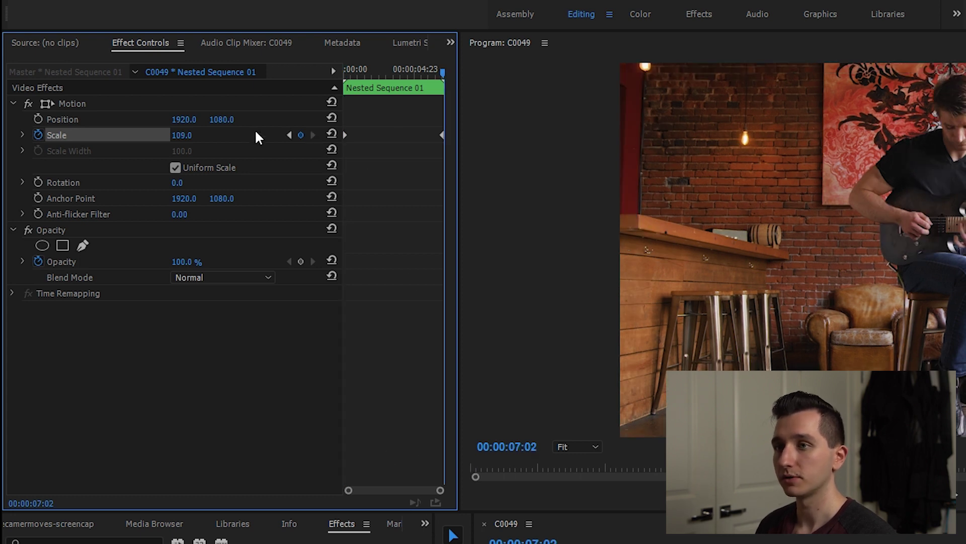
left_click(190, 134)
type("100")
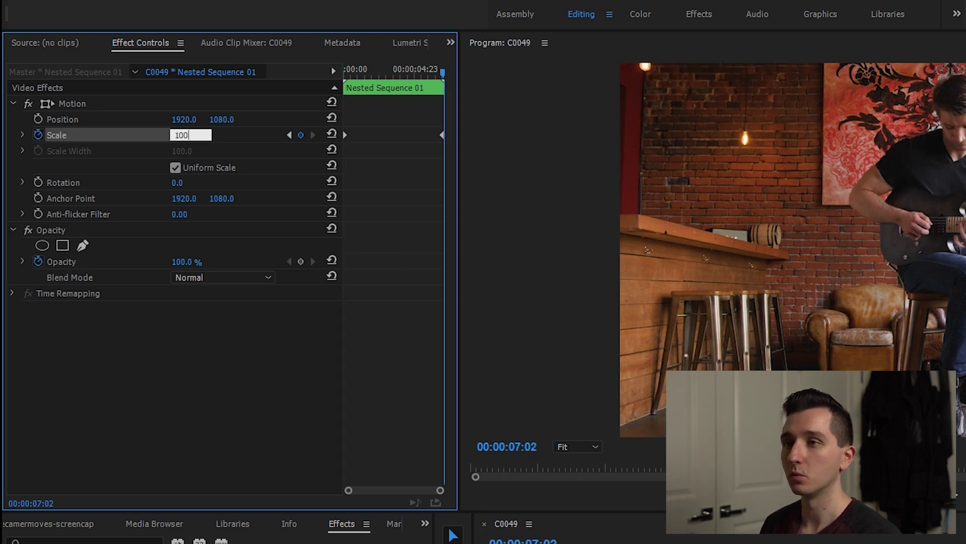
key("Return")
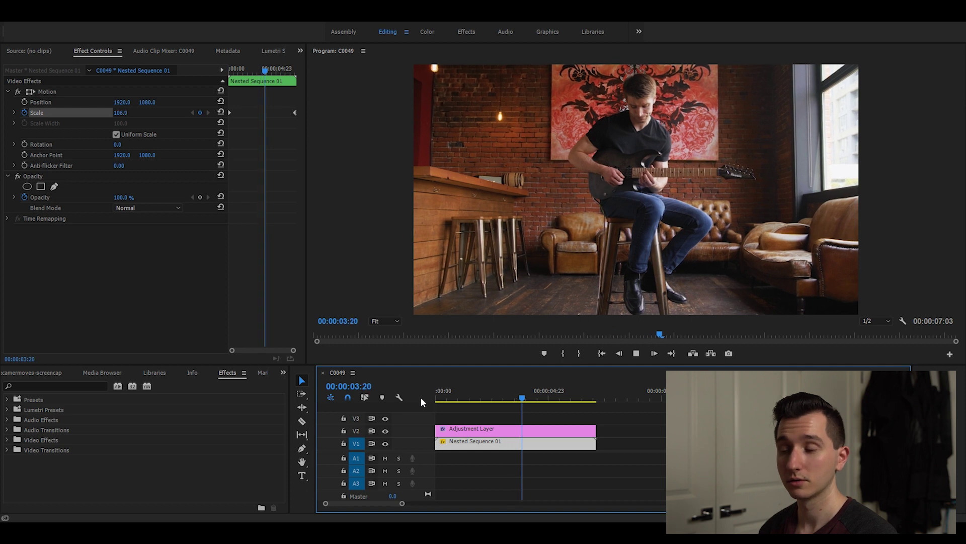
left_click(241, 143)
key("Home")
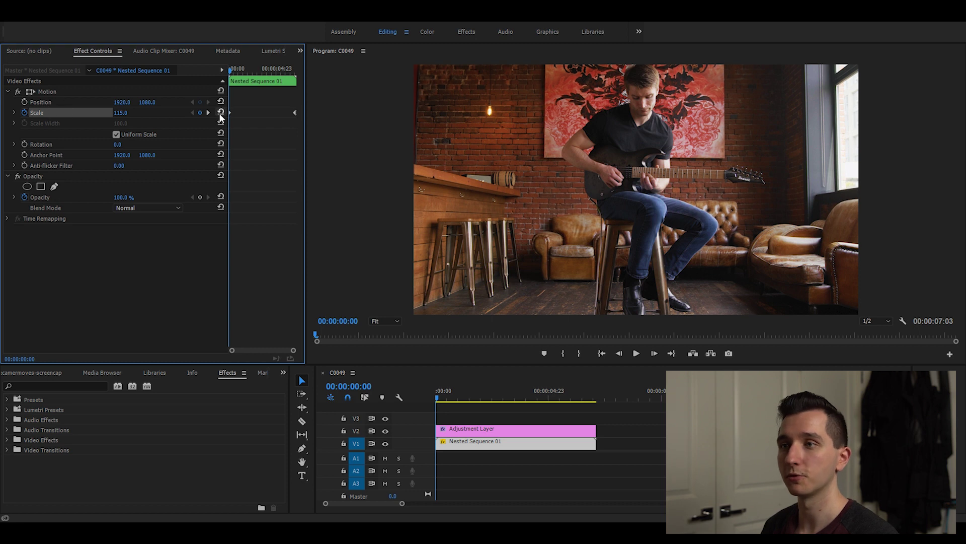
Remove all Scale keyframes from Nested Sequence 01 and reset its Scale to the default.
left_click(23, 112)
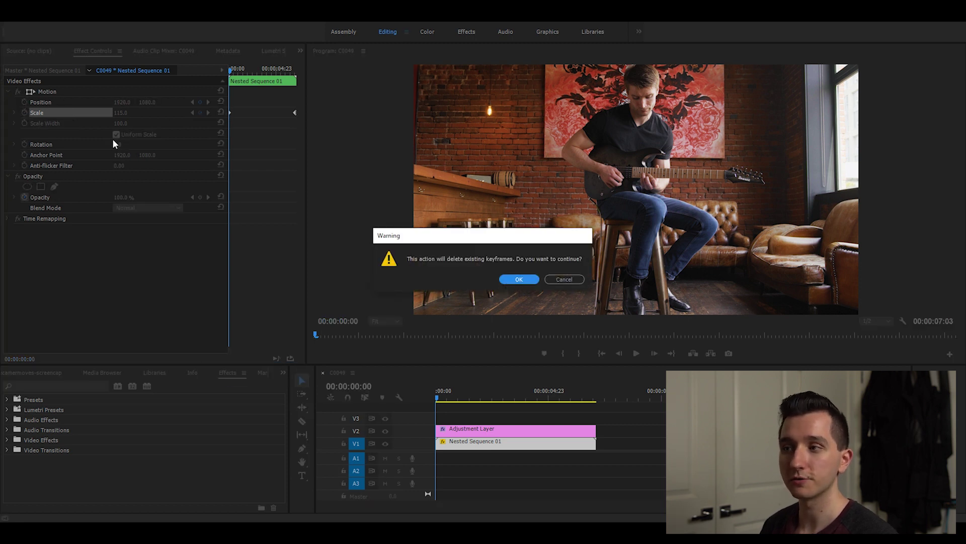
left_click(519, 279)
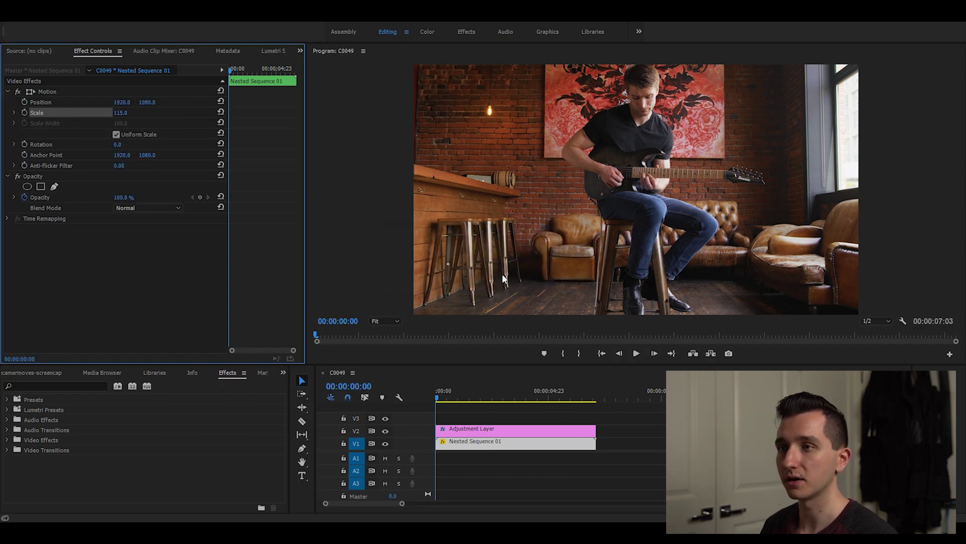
left_click(221, 113)
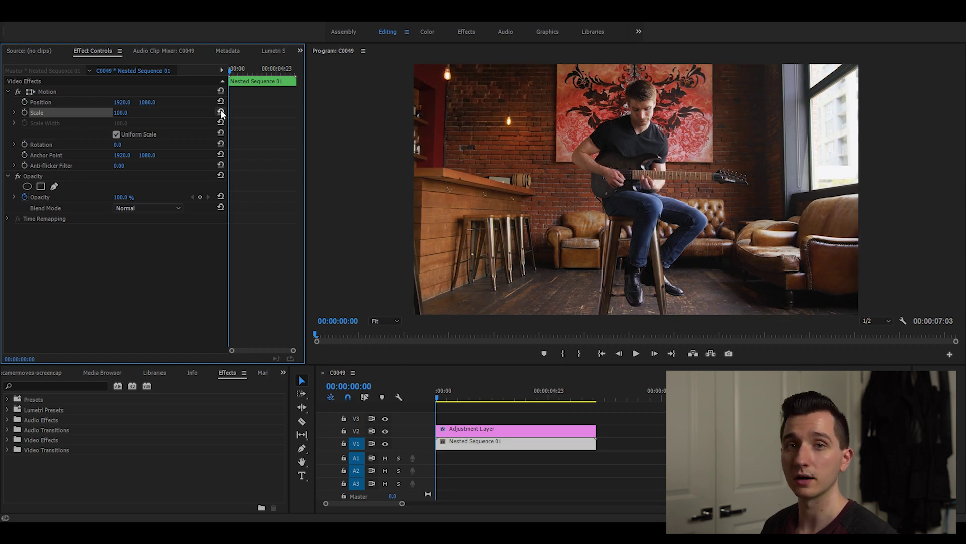
Turn on Position keyframing for the clip at 00:00:00:00, try shifting the image sideways, and undo the shift.
left_click(419, 395)
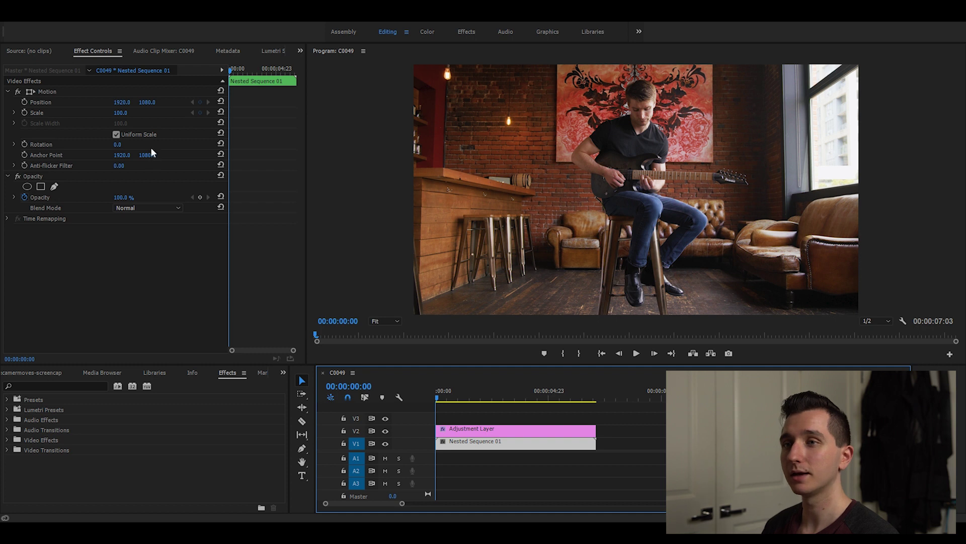
left_click(24, 101)
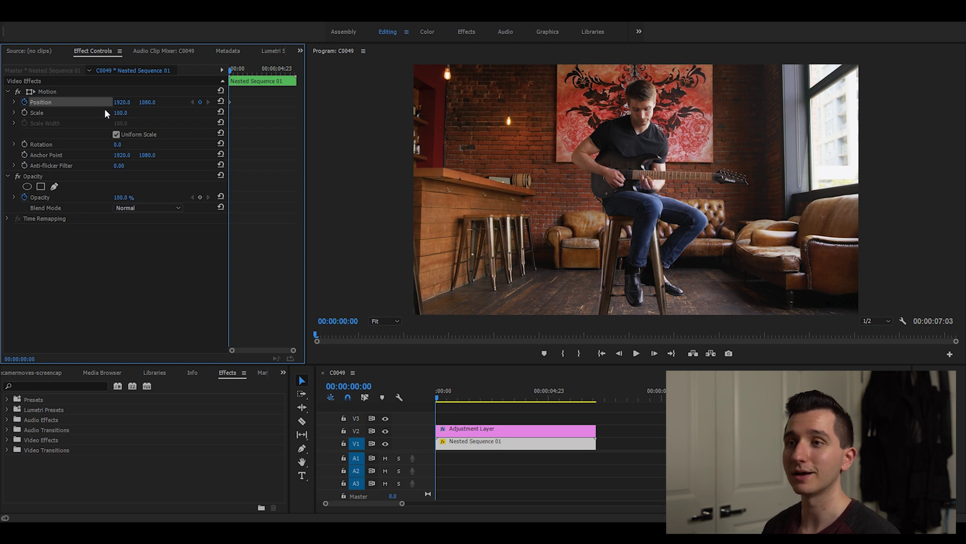
mouse_move(147, 102)
left_mouse_down()
mouse_move(243, 102)
mouse_move(139, 102)
mouse_move(151, 102)
left_mouse_up()
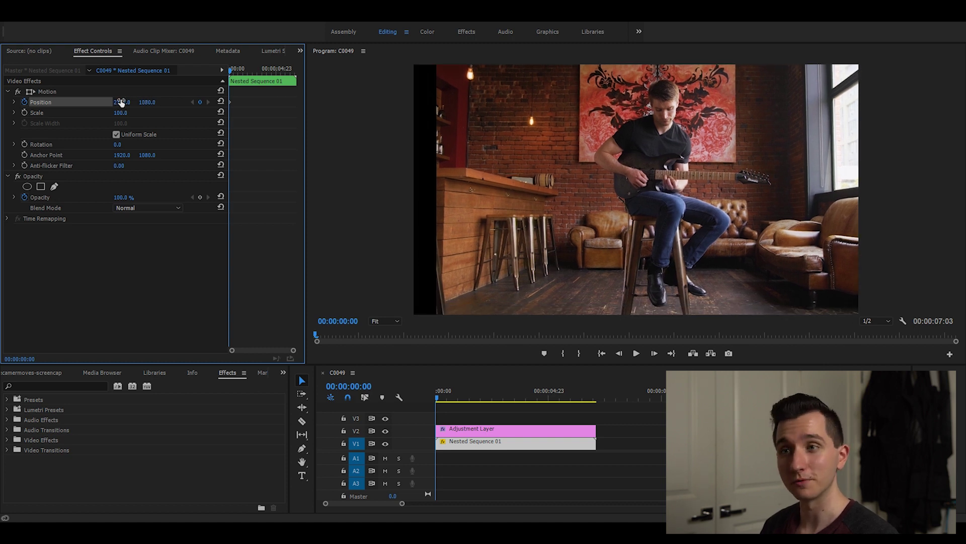
key("ctrl+z")
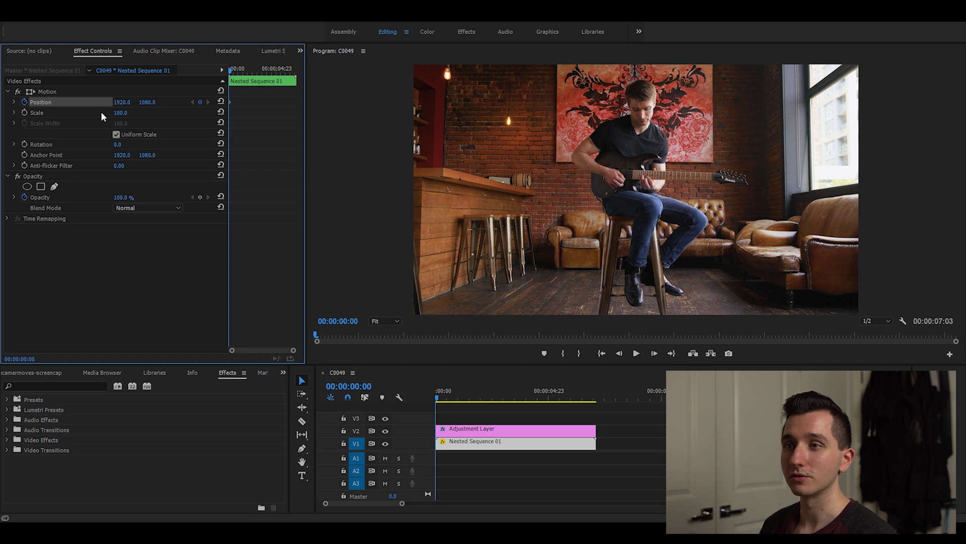
Set the clip's Scale to 115 and the horizontal value of its first Position keyframe to 2203.
left_click(126, 112)
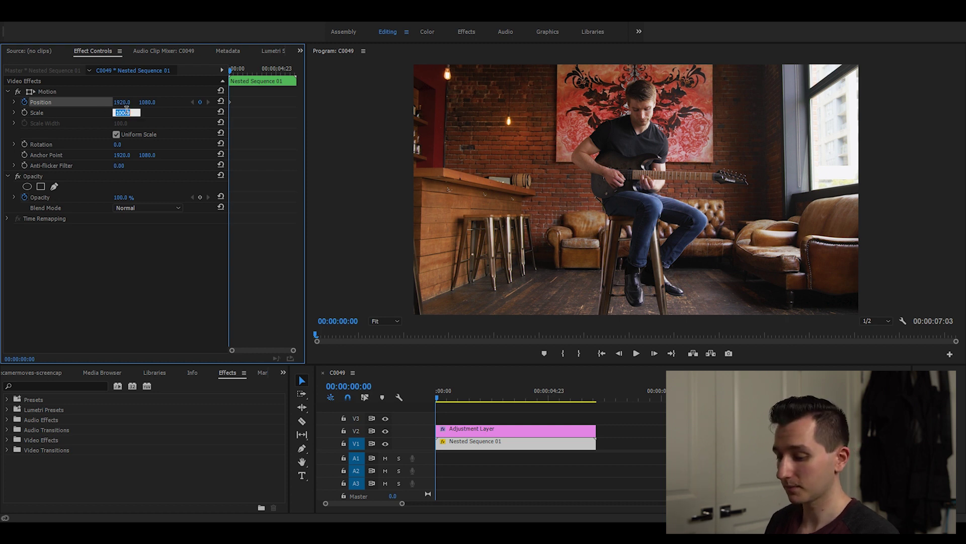
key("Return")
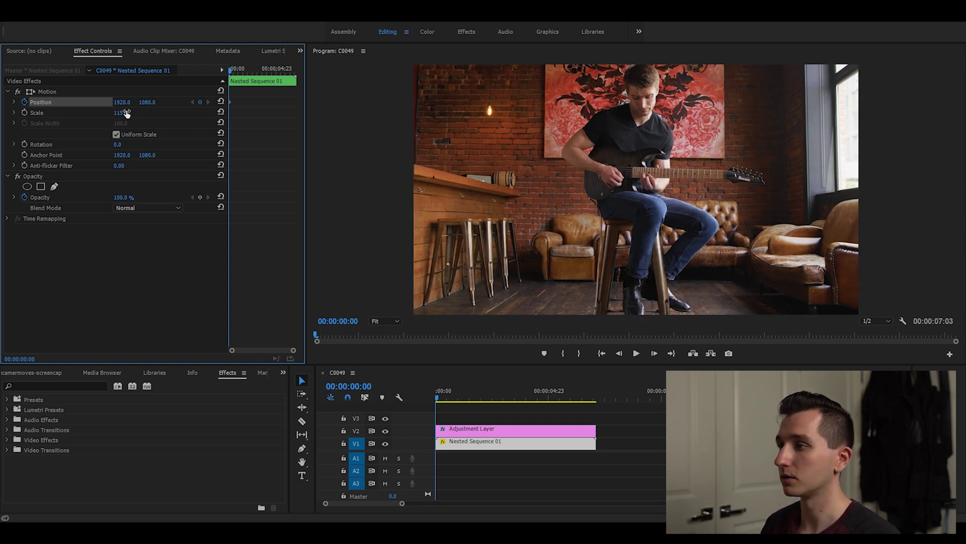
mouse_move(121, 102)
left_mouse_down()
mouse_move(237, 102)
mouse_move(20, 101)
mouse_move(404, 102)
mouse_move(124, 103)
left_mouse_up()
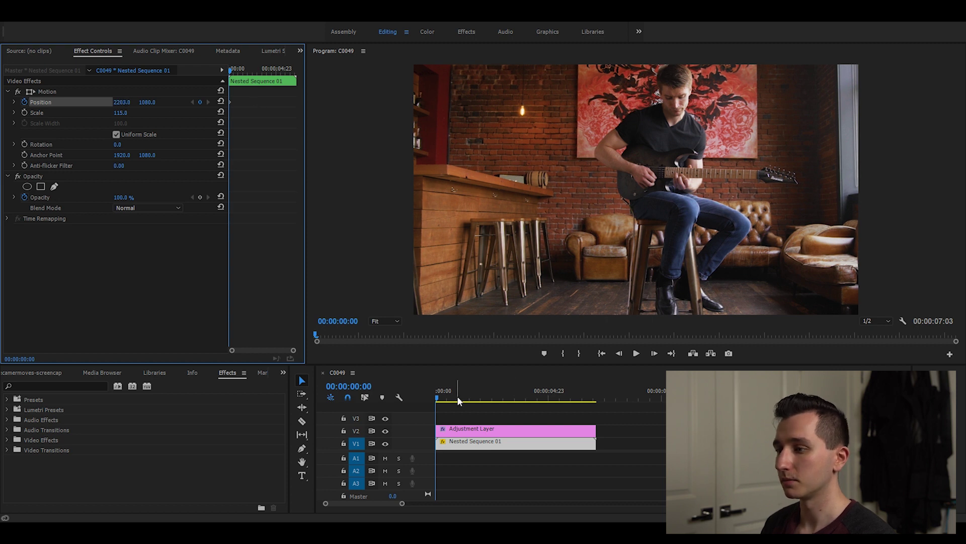
Add a Position keyframe at 00:00:07:01 with a horizontal value of 1536 and play the pan from the start.
left_click_drag(457, 395, 533, 397)
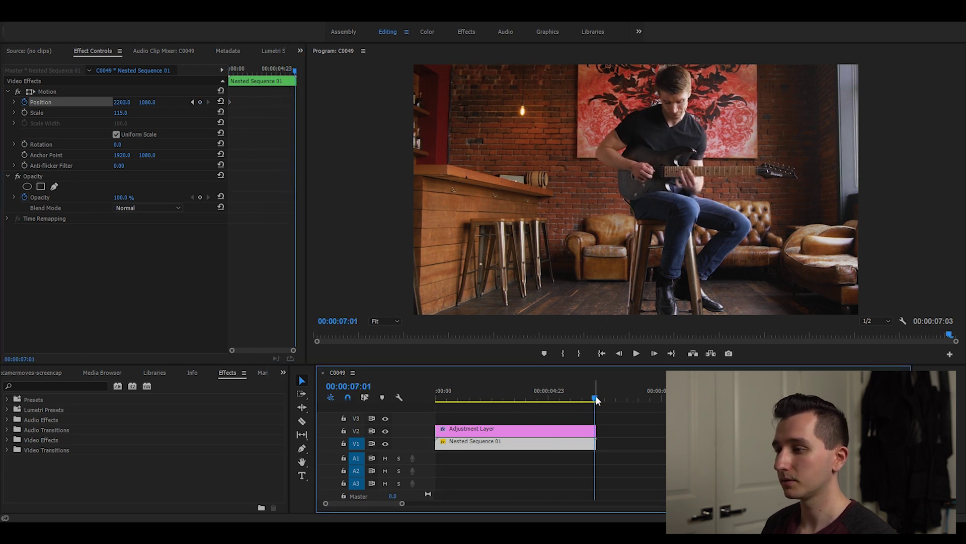
left_click(200, 102)
left_click_drag(121, 102, 85, 103)
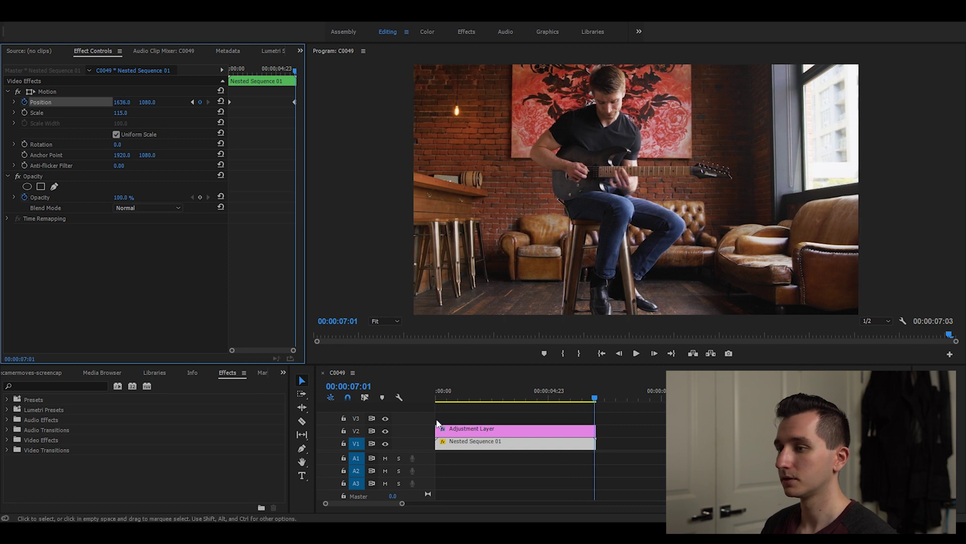
key("Home")
key("space")
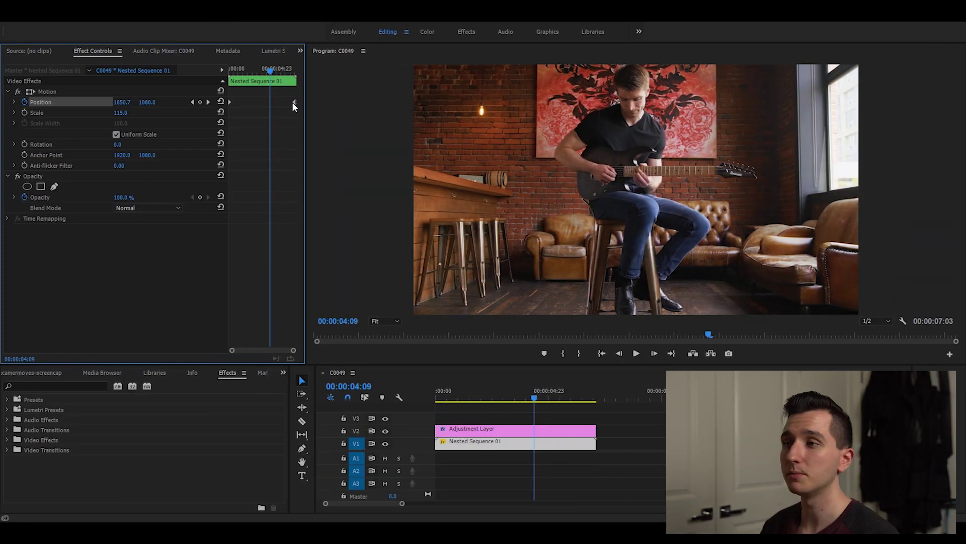
Move the second Position keyframe earlier to 00:00:04:09 and play the pan from the start.
left_click_drag(294, 102, 269, 102)
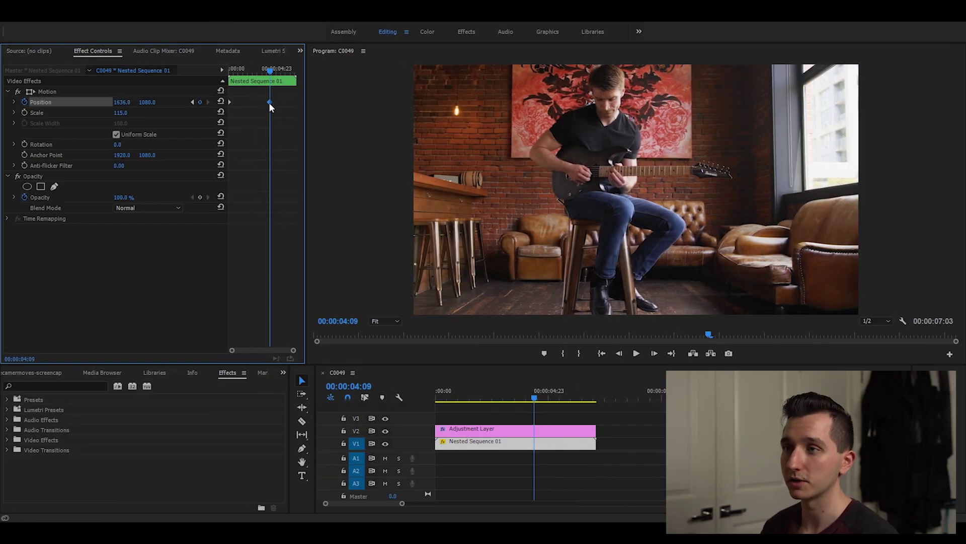
key("Home")
key("space")
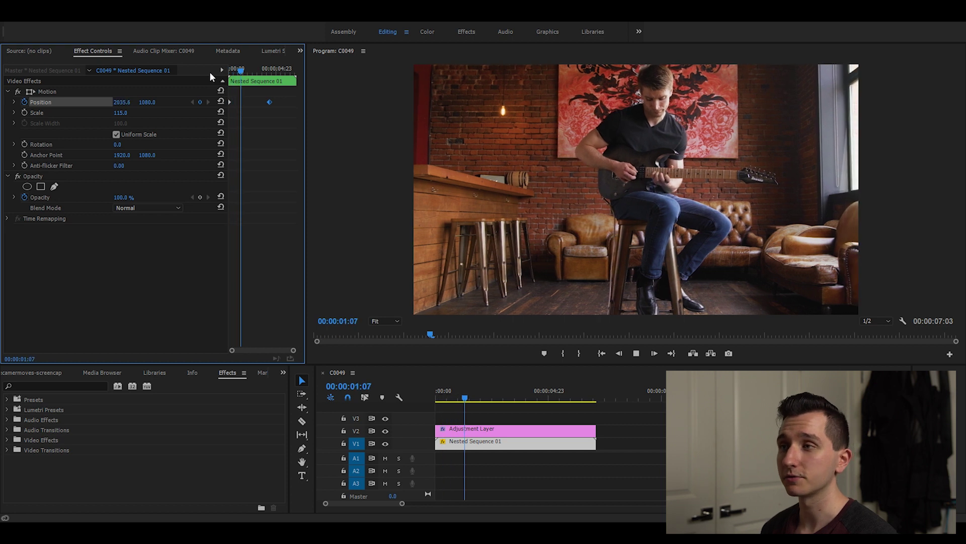
key("space")
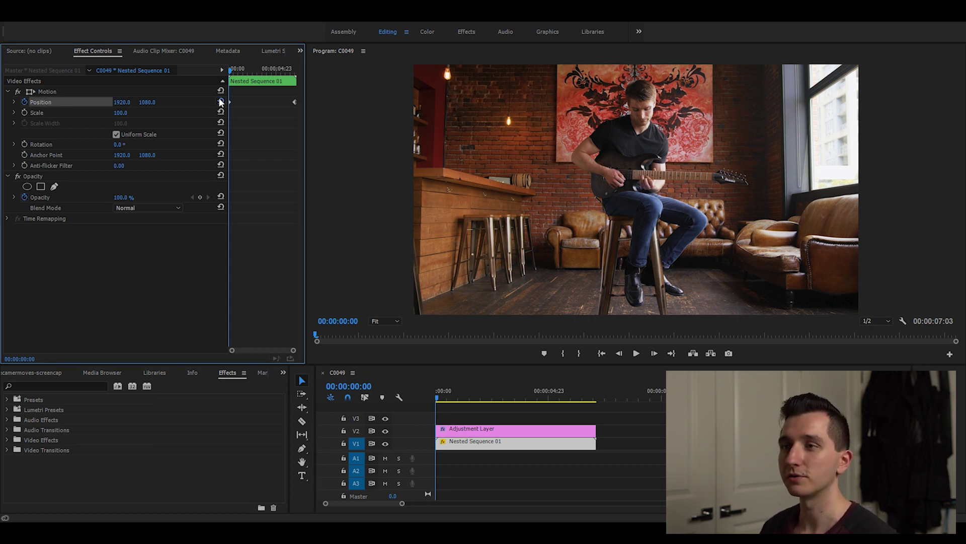
Turn off Position keyframing for Nested Sequence 01 and confirm deleting all its Position keyframes.
left_click(24, 102)
left_click(508, 279)
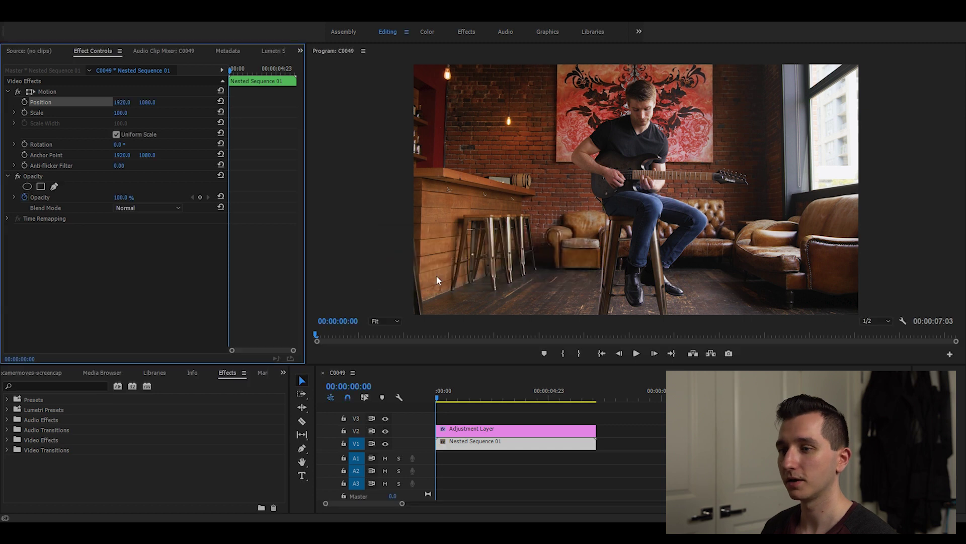
Search the effects for "deadpool" and apply the Handheld Camera - Long Lens preset to Nested Sequence 01.
left_click(73, 382)
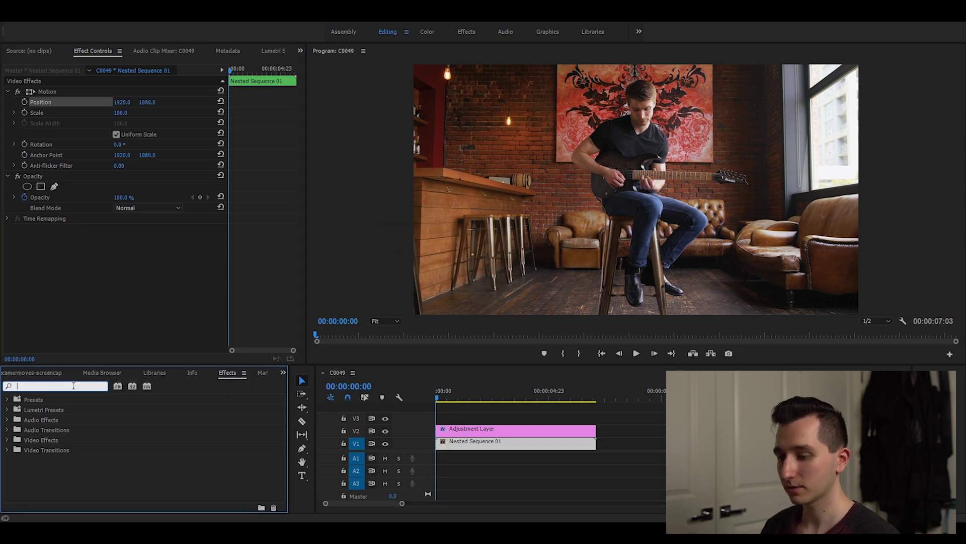
type("deadpool")
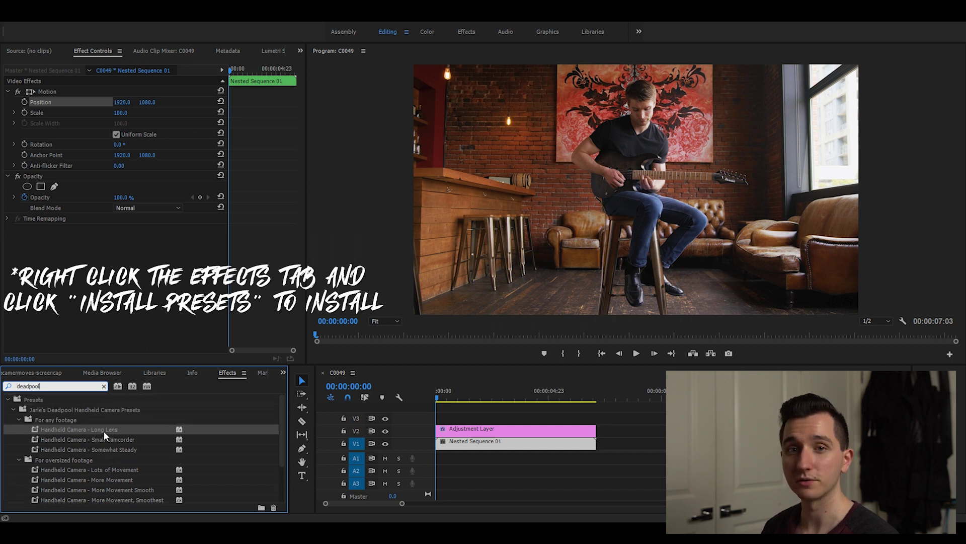
mouse_move(115, 429)
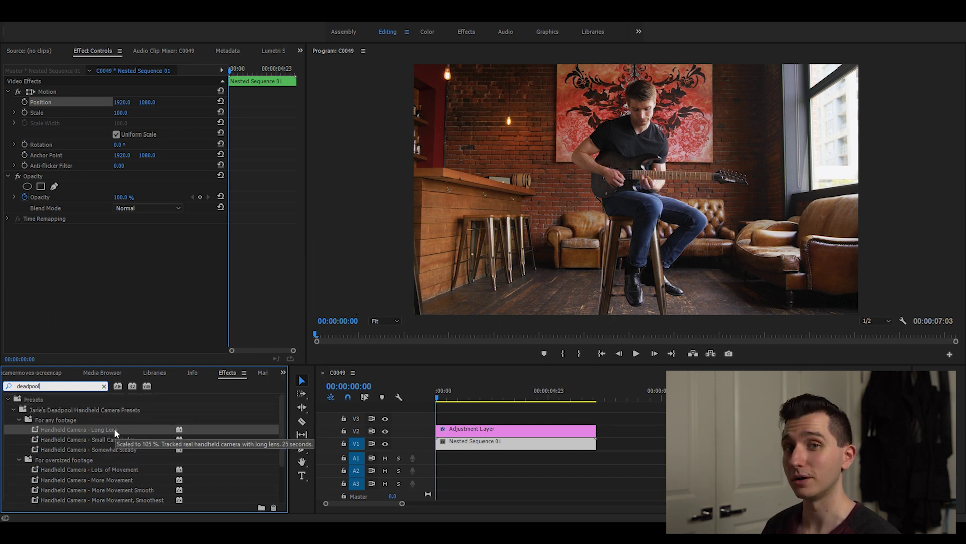
left_click_drag(102, 429, 494, 445)
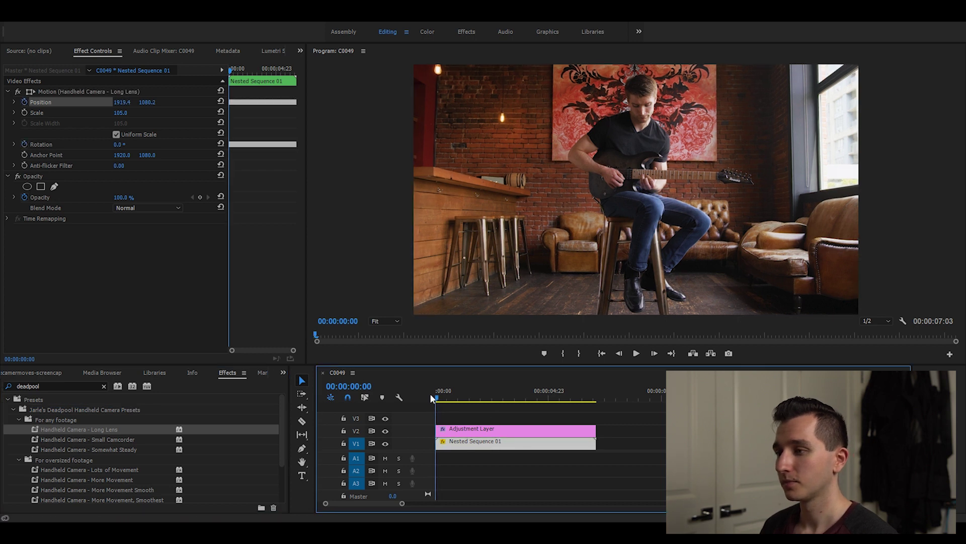
Play the sequence from the start to review the handheld camera motion on the nested clip.
key("space")
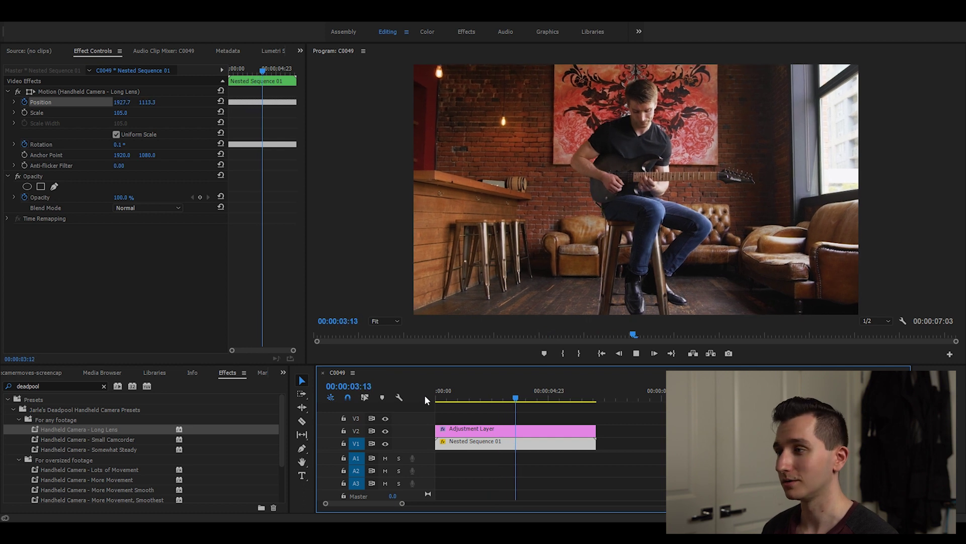
key("space")
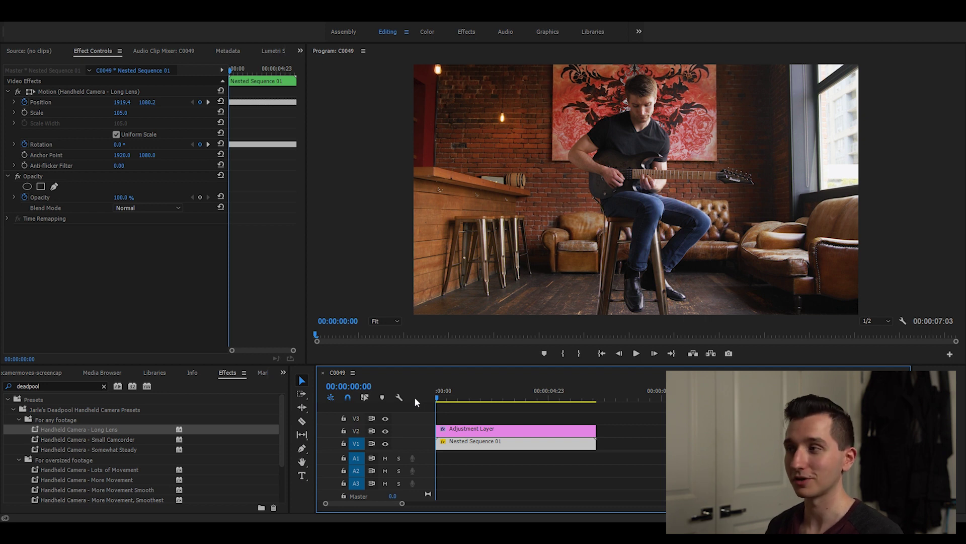
key("space")
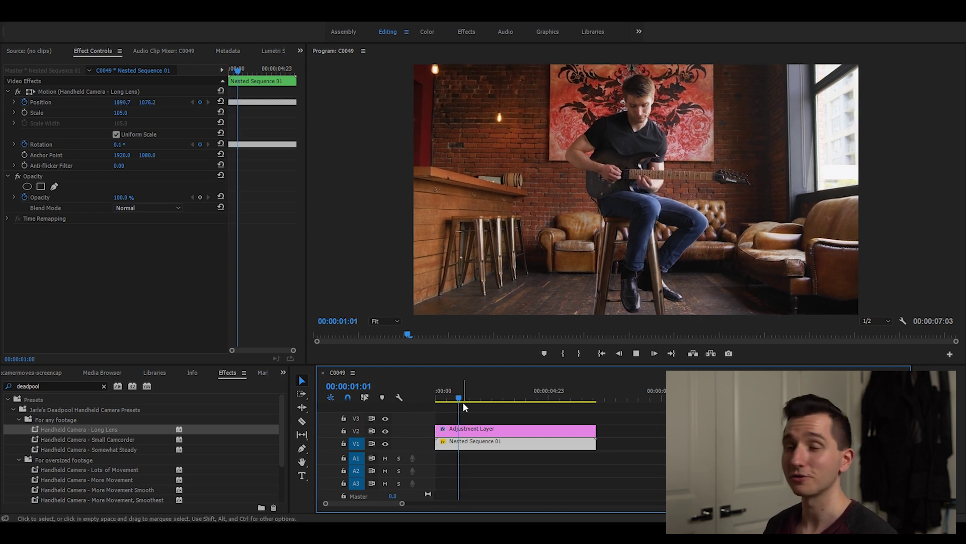